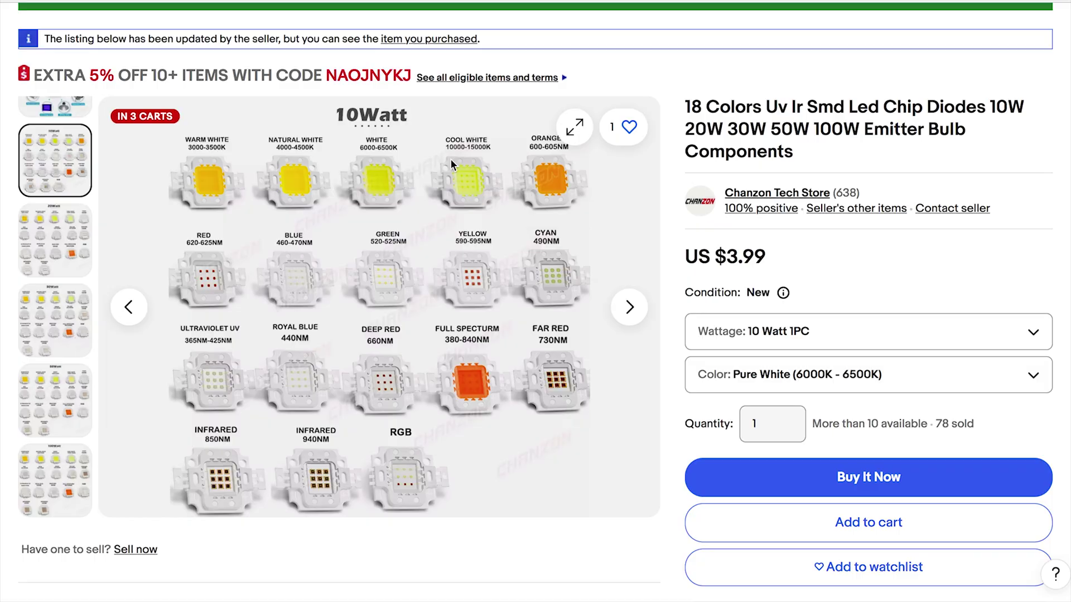
Step: Select the 20 Watt 1PC variant of the LED chip listing, priced at US $5.99
scroll(450, 159, "up", 1)
scroll(450, 158, "down", 1)
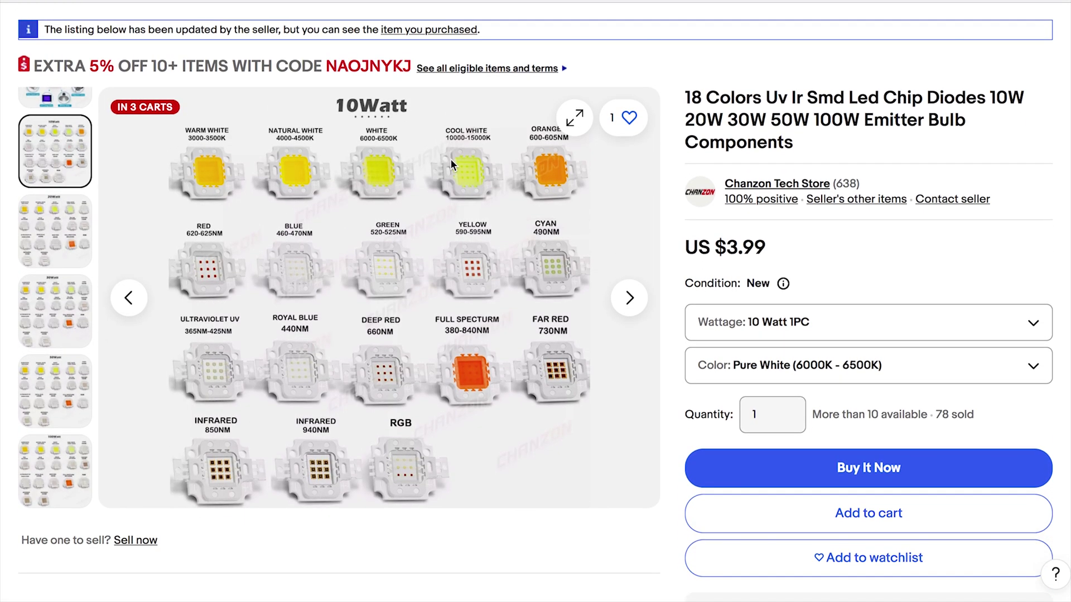
left_click(59, 227)
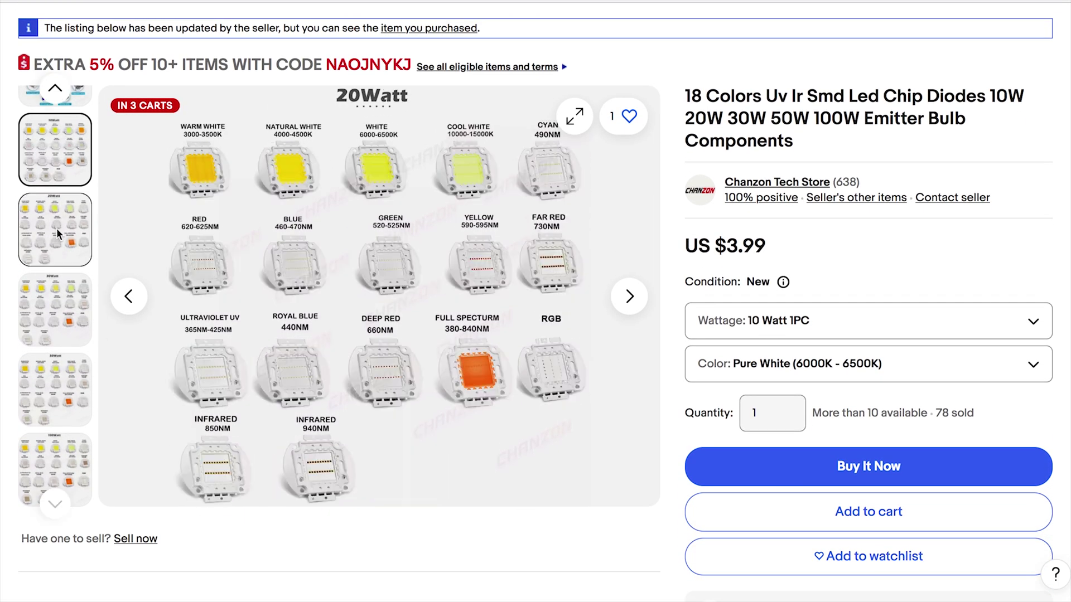
left_click(57, 232)
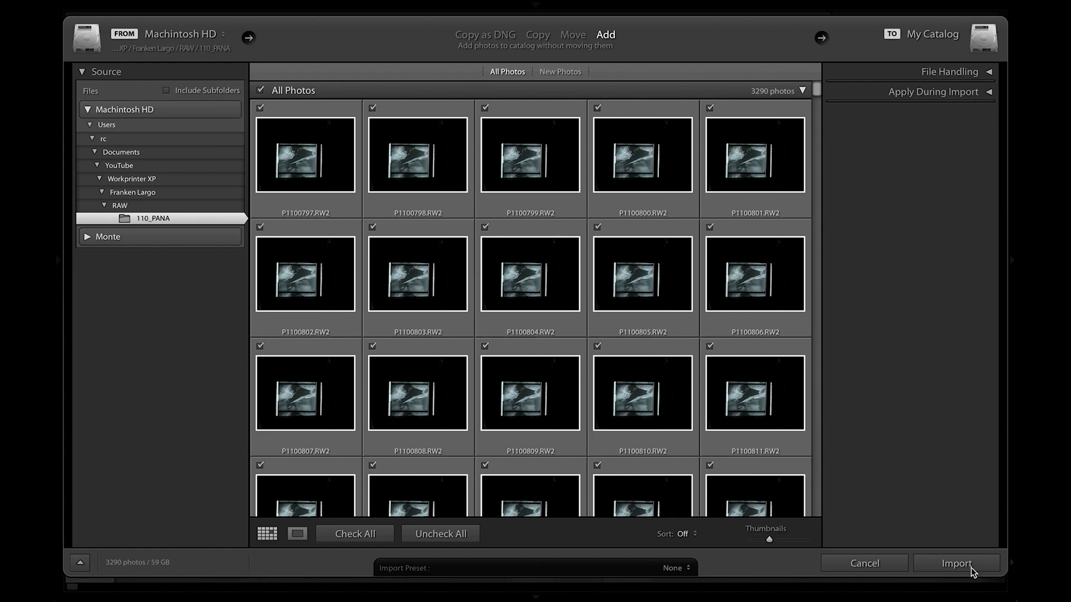
Step: Import the 3290 RW2 scans, open P1100797.RW2 in Develop, and select all frames
left_click(956, 564)
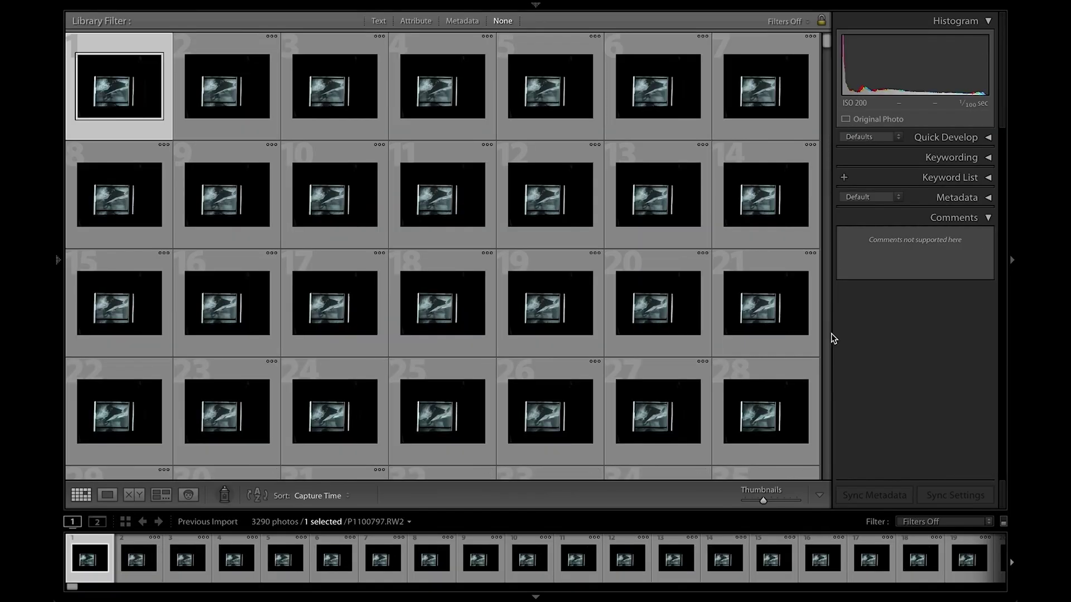
key("d")
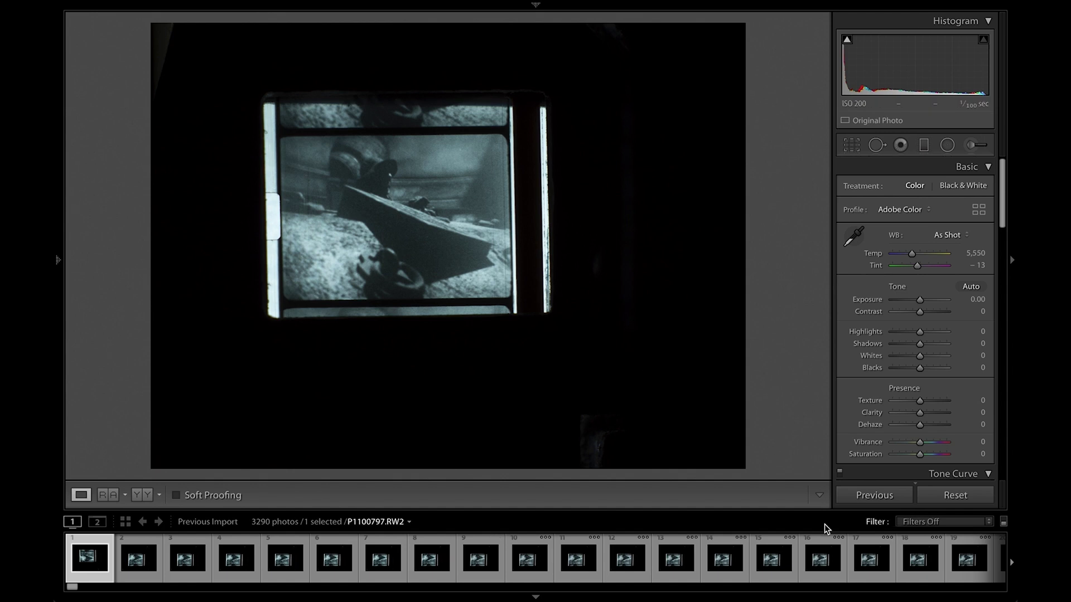
key("ctrl+a")
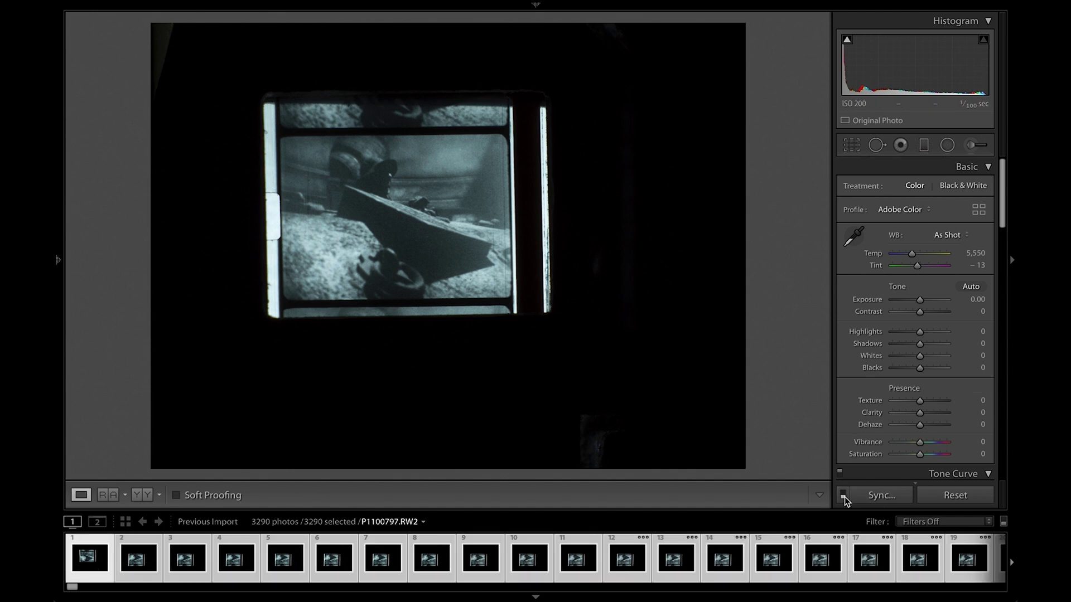
Step: Crop P1100797.RW2 tightly around the film frame and straighten it to -1.15°
key("r")
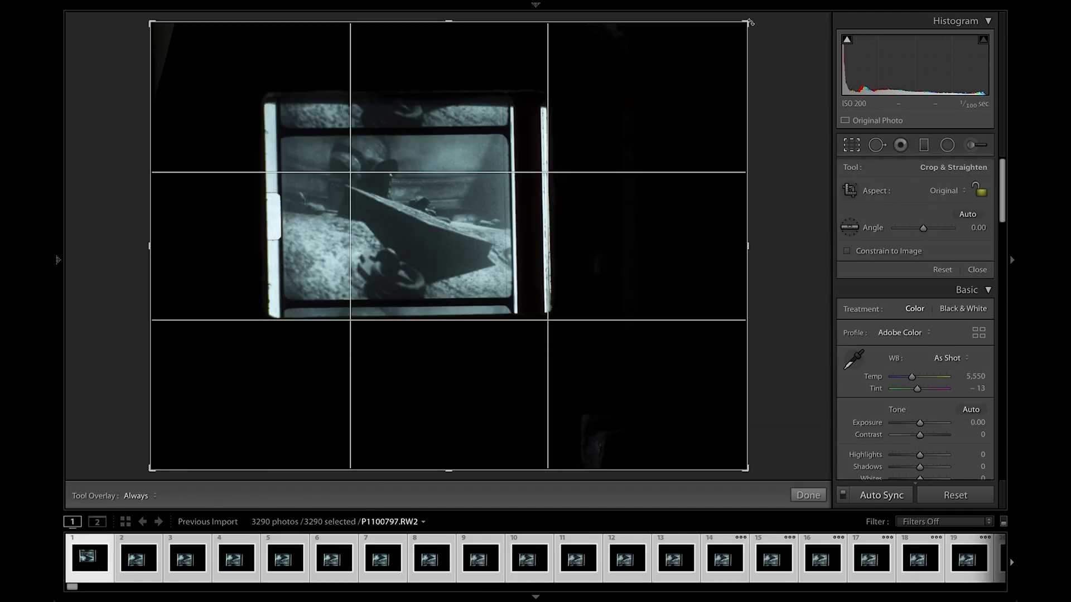
left_click_drag(749, 22, 559, 81)
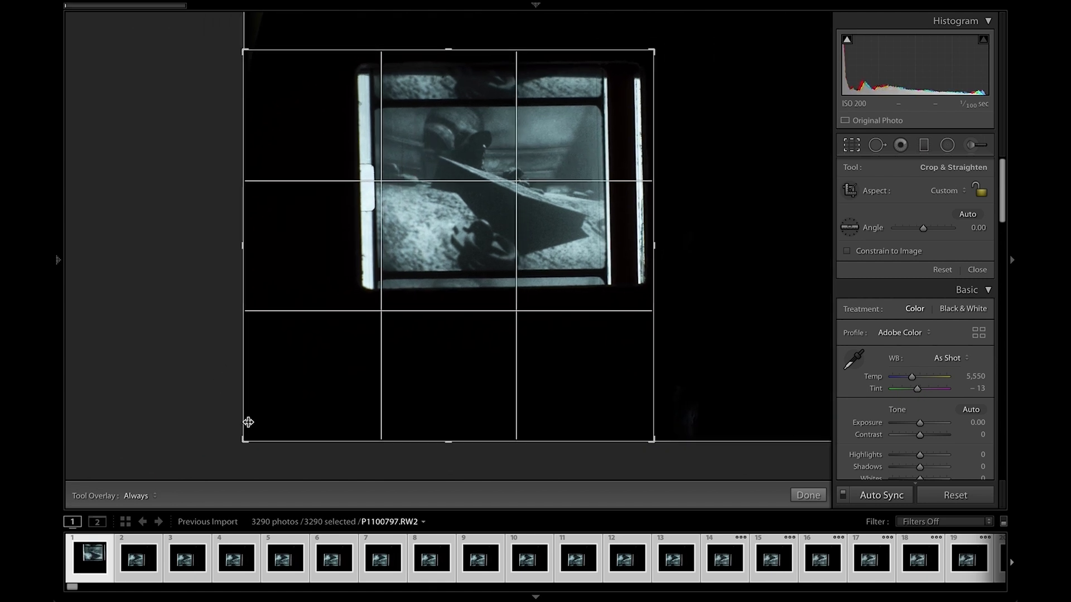
left_click_drag(244, 441, 297, 367)
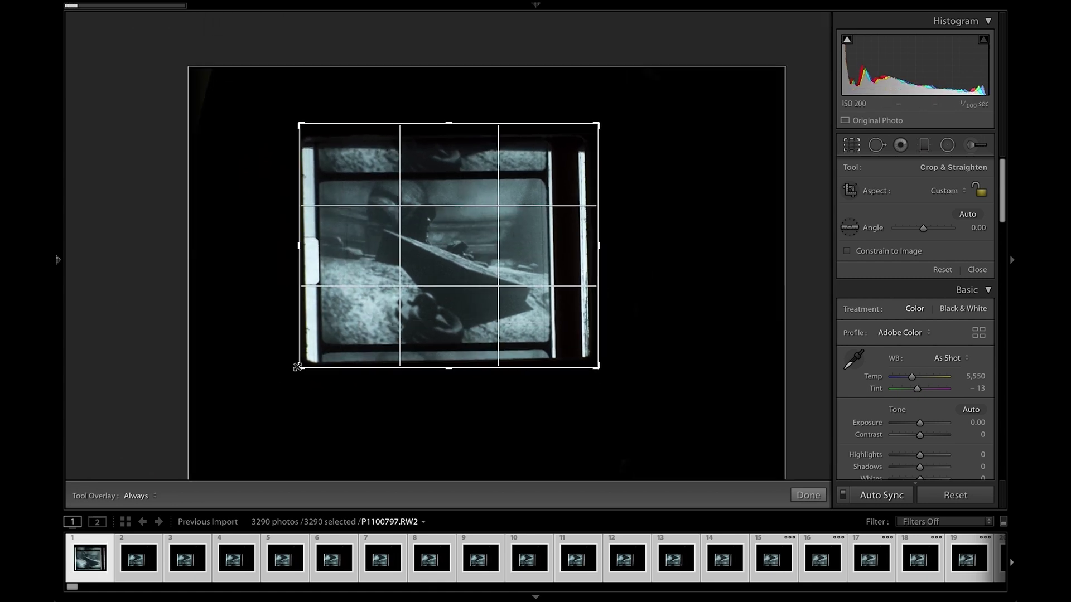
left_click_drag(635, 127, 633, 131)
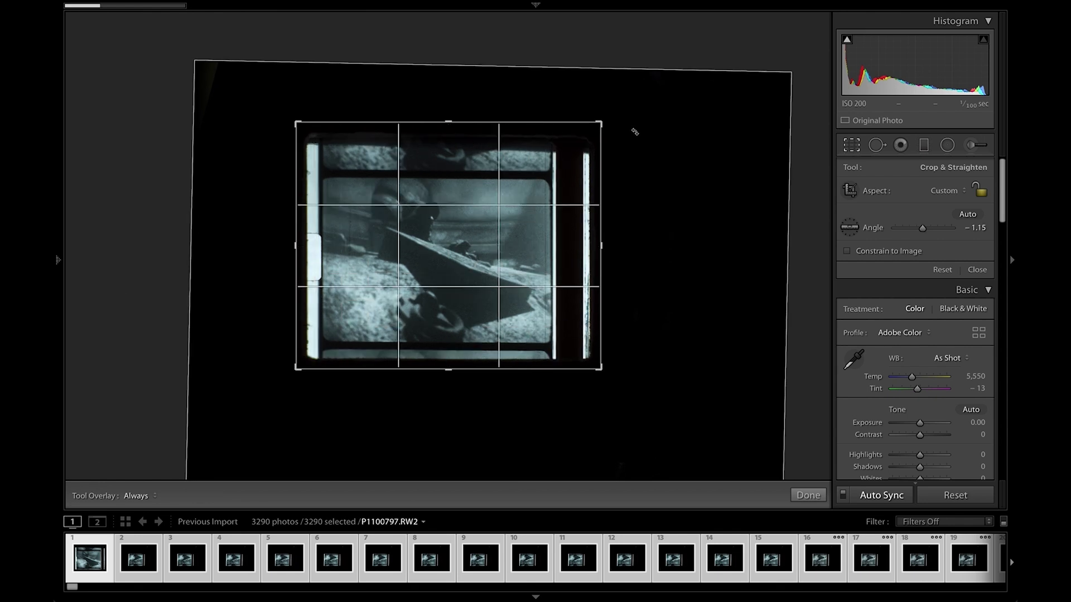
left_click_drag(538, 273, 539, 271)
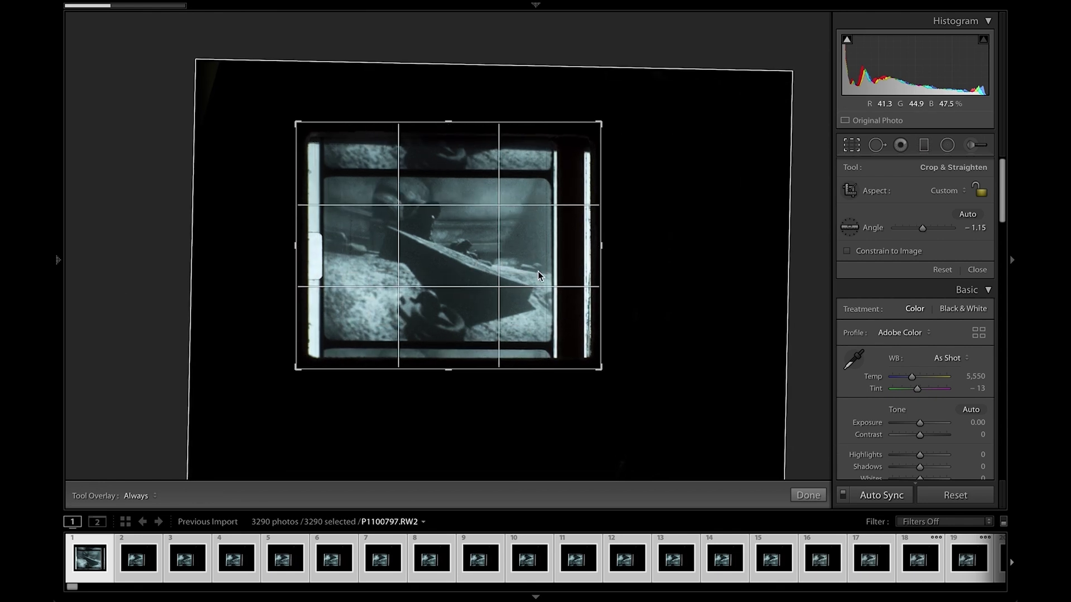
key("Return")
Step: Convert the frame to black and white, set Exposure +0.60 and Highlights −7, and narrow the crop
left_click(965, 187)
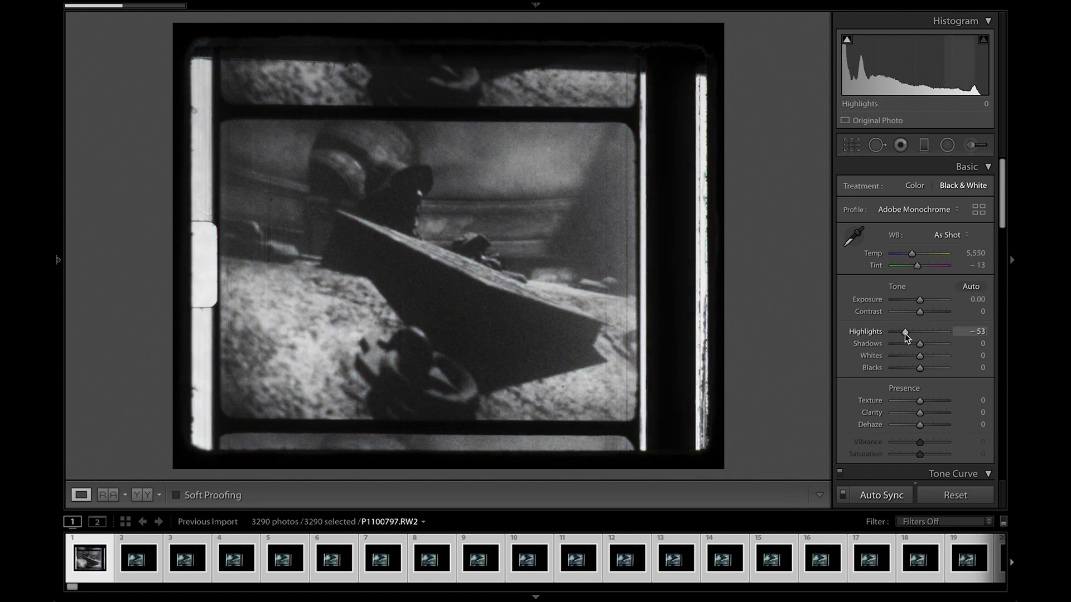
mouse_move(906, 336)
left_mouse_down()
mouse_move(885, 333)
mouse_move(926, 332)
left_mouse_up()
mouse_move(920, 300)
left_mouse_down()
mouse_move(890, 301)
mouse_move(920, 303)
mouse_move(892, 335)
mouse_move(923, 335)
mouse_move(911, 359)
mouse_move(922, 301)
mouse_move(932, 315)
left_mouse_up()
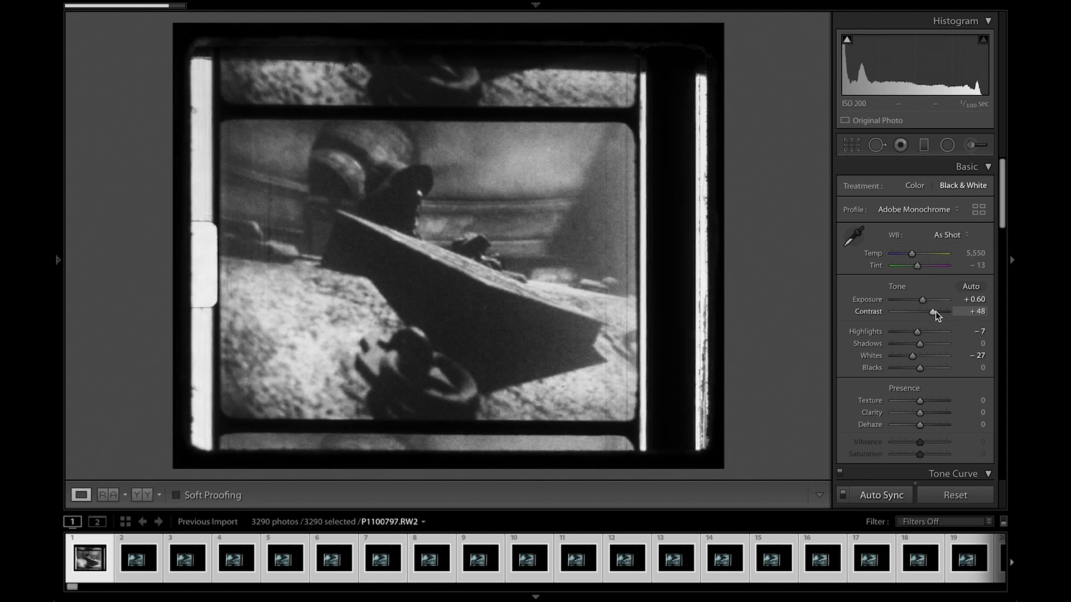
left_click(851, 145)
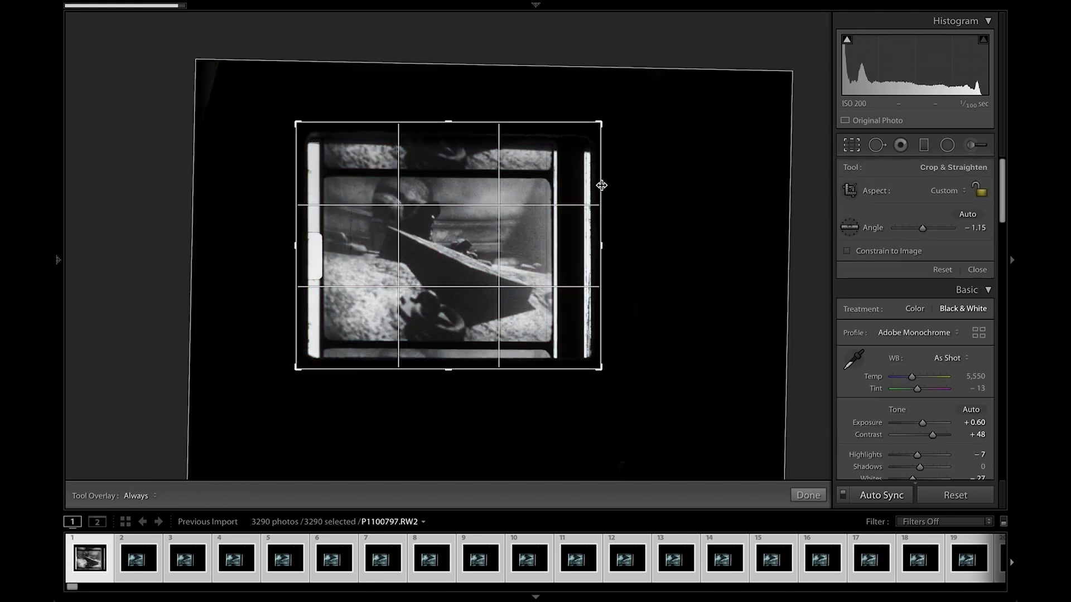
left_click_drag(602, 185, 587, 185)
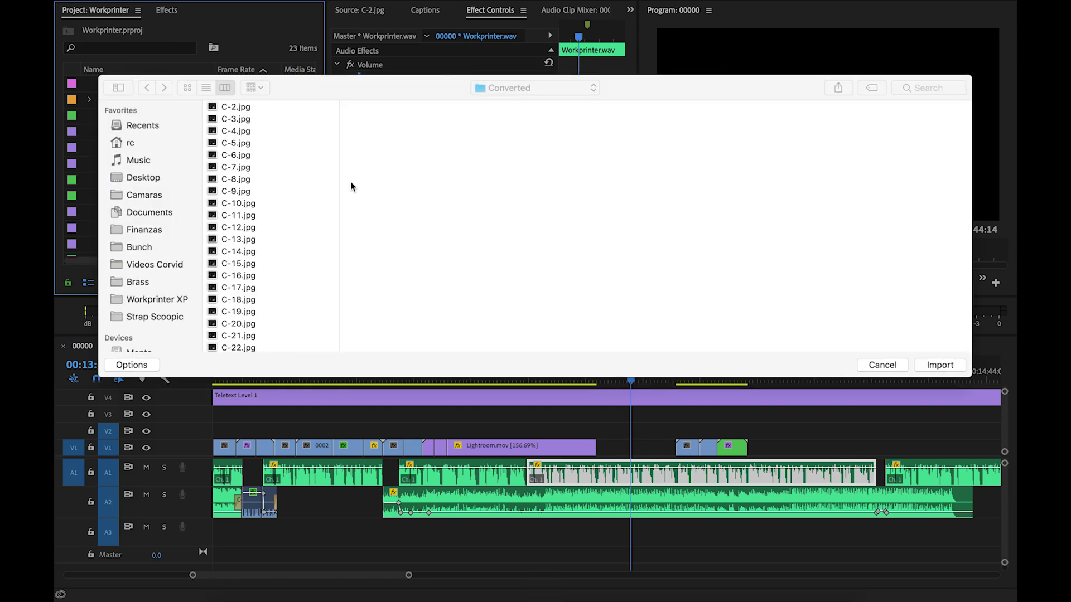
Step: Import C-2.jpg from the Converted folder as an image sequence and scrub it in the Source monitor
left_click(242, 109)
left_click(139, 366)
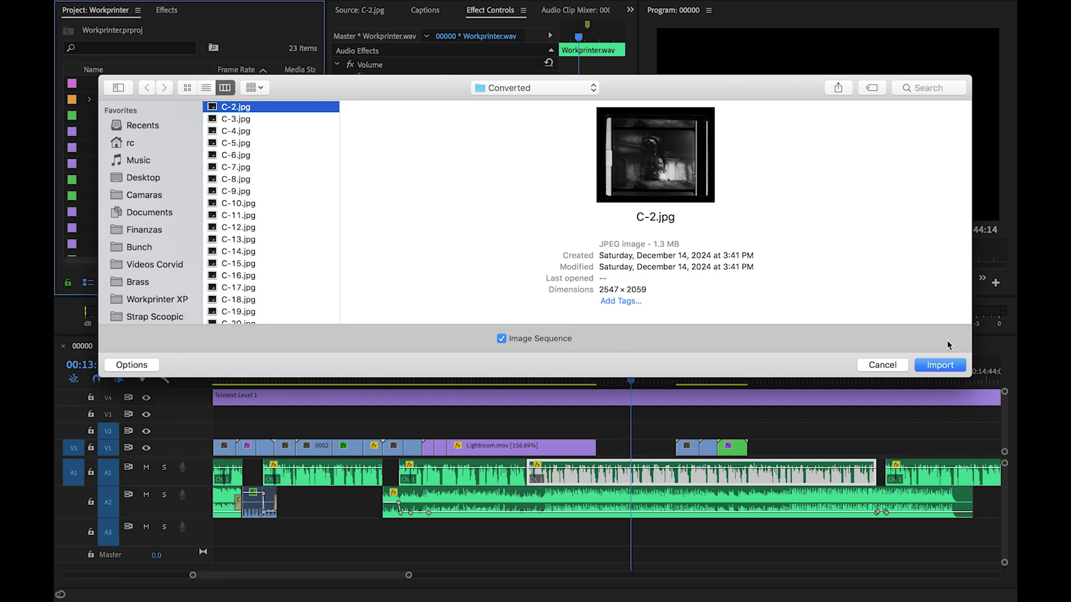
left_click(938, 365)
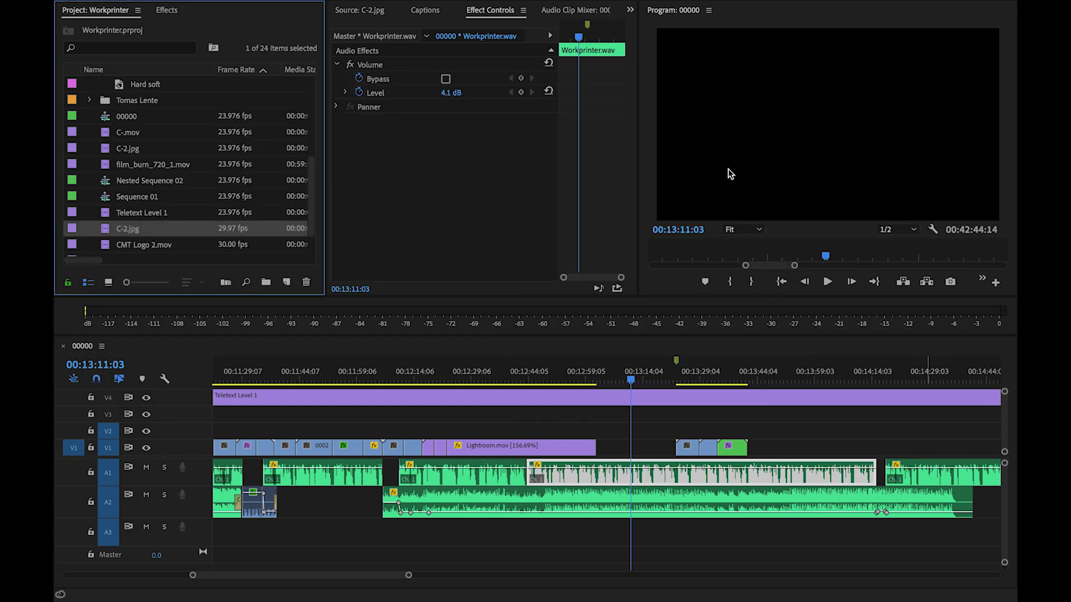
double_click(106, 233)
left_click_drag(344, 257, 593, 262)
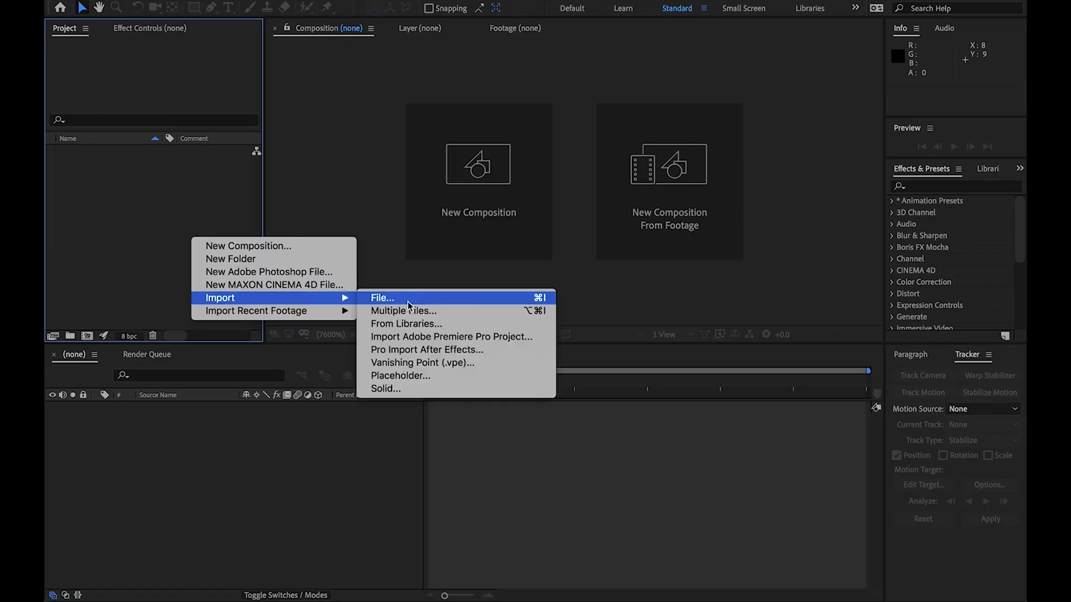
Step: Import the A-[2-445].jpg frames as a JPEG sequence into a new composition A-
left_click(409, 304)
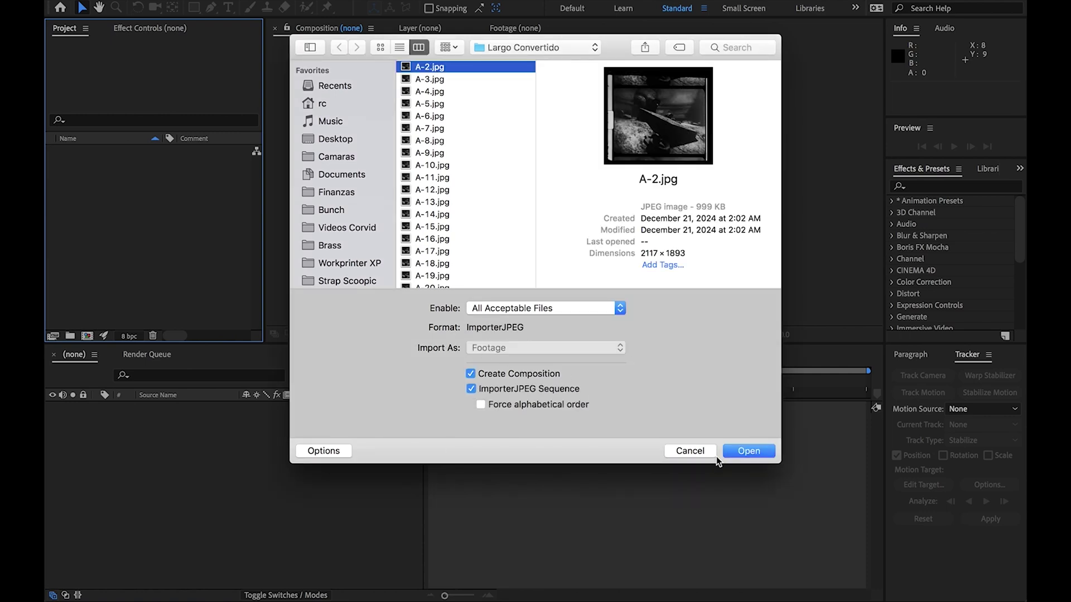
left_click(724, 453)
left_click_drag(432, 385, 589, 390)
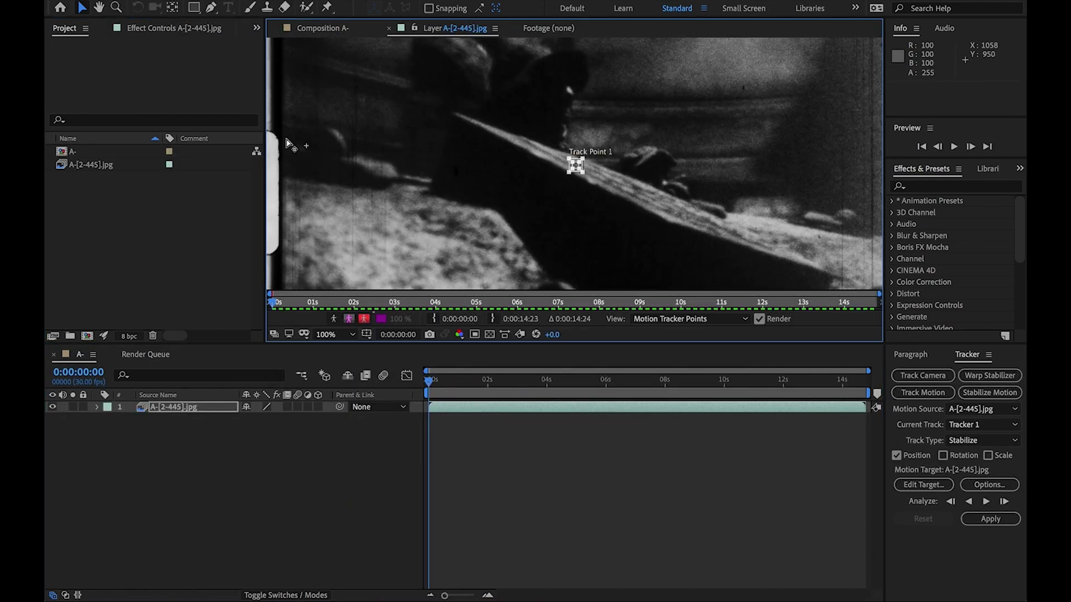
Step: Place stabilizer Track Point 1 on the white post, track forward, zoom to 50%, and return to frame one
left_click_drag(578, 165, 619, 172)
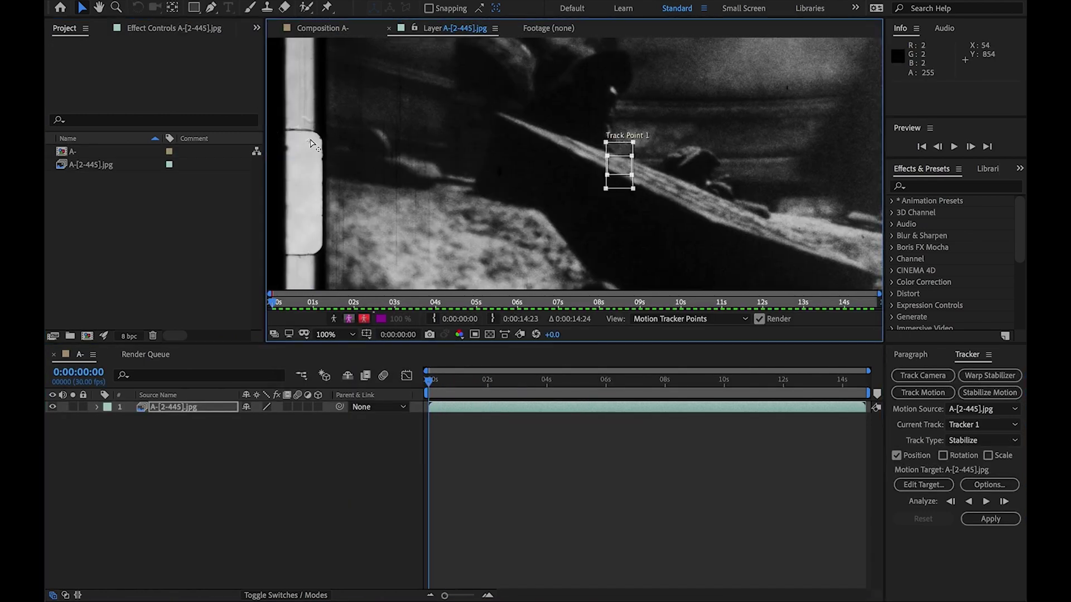
left_click_drag(623, 167, 305, 158)
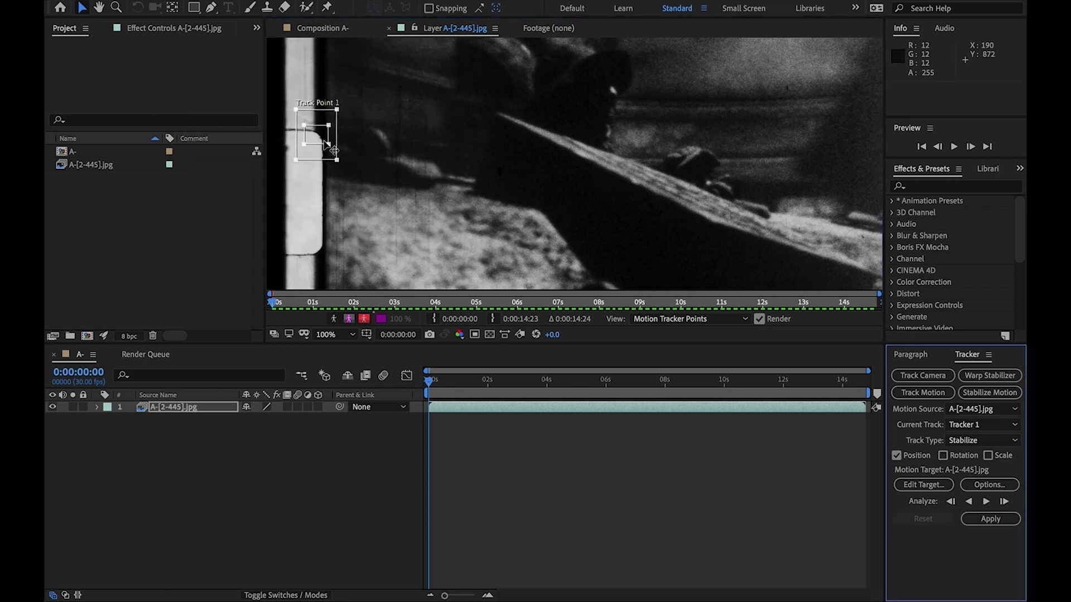
left_click(985, 502)
left_click(354, 335)
left_click(354, 473)
key("Home")
Step: Rerun the forward analysis of Track Point 1 starting from the first frame
left_click(985, 502)
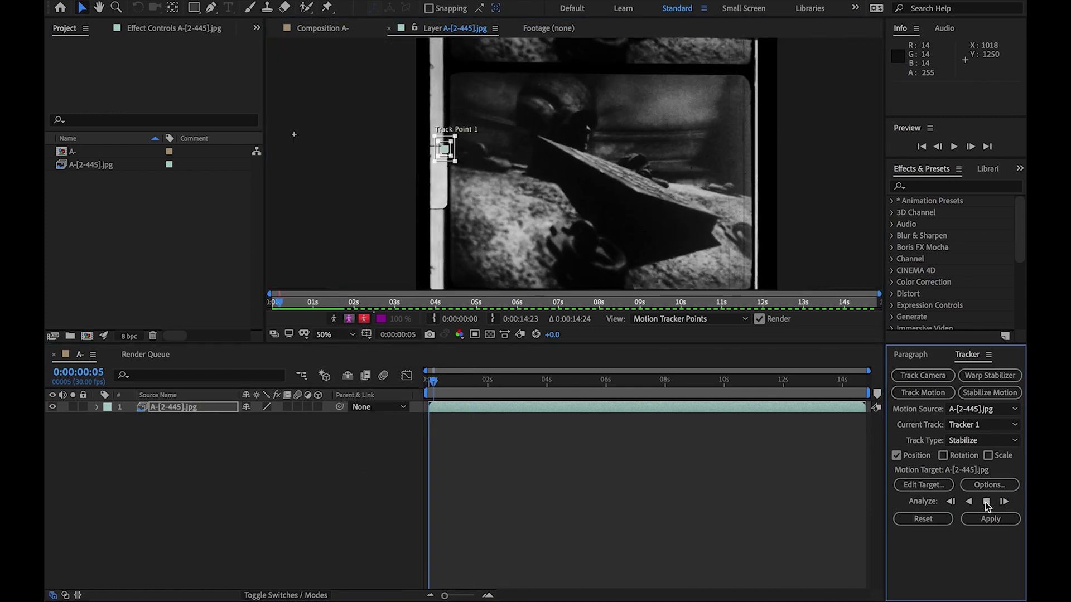